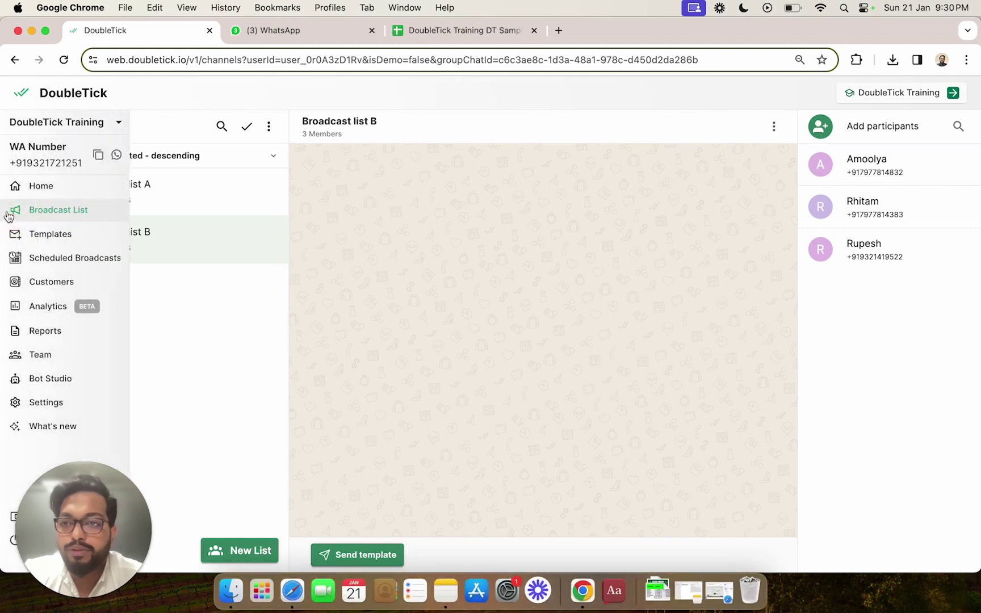
- Open Broadcast list B, start sending a template to it, and limit the template list to Approved status
left_click(36, 213)
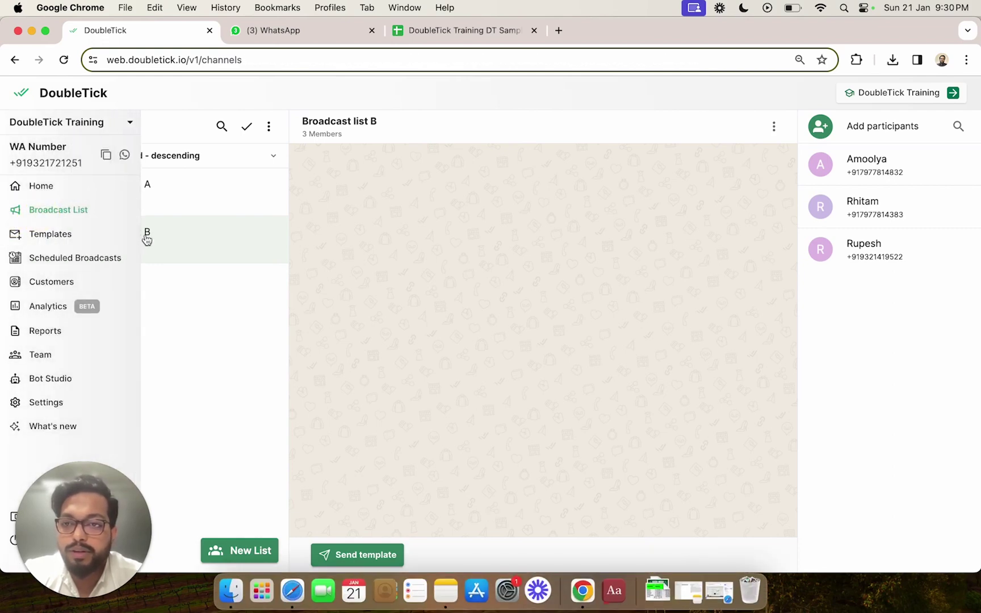
left_click(193, 243)
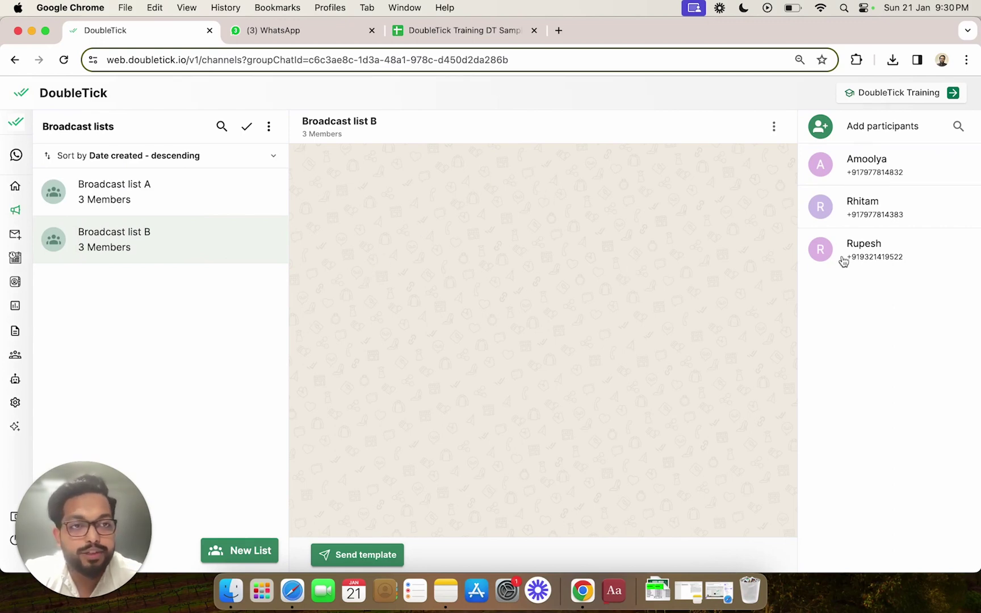
left_click(366, 556)
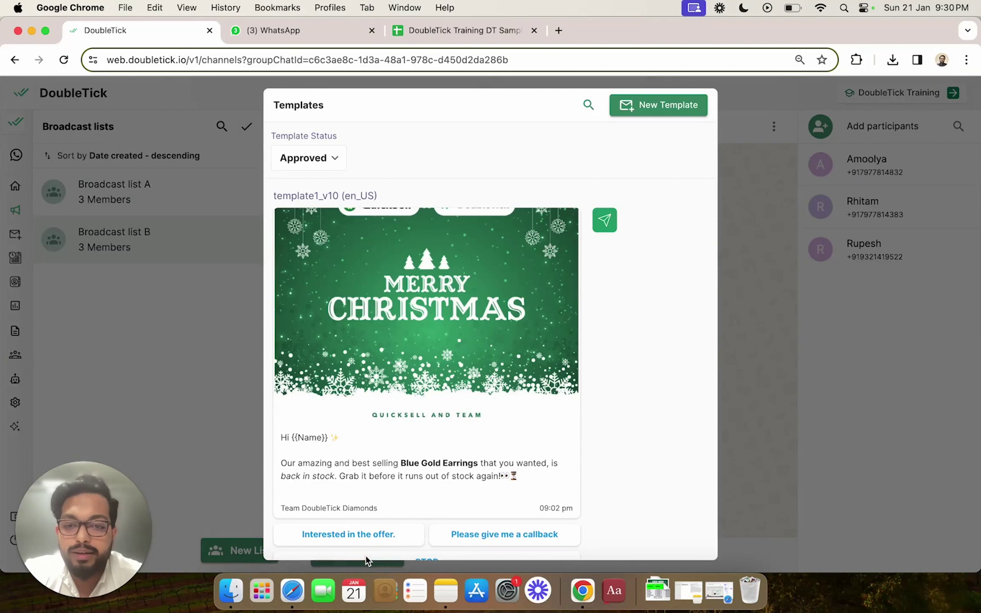
left_click(333, 164)
left_click(329, 230)
left_click(624, 307)
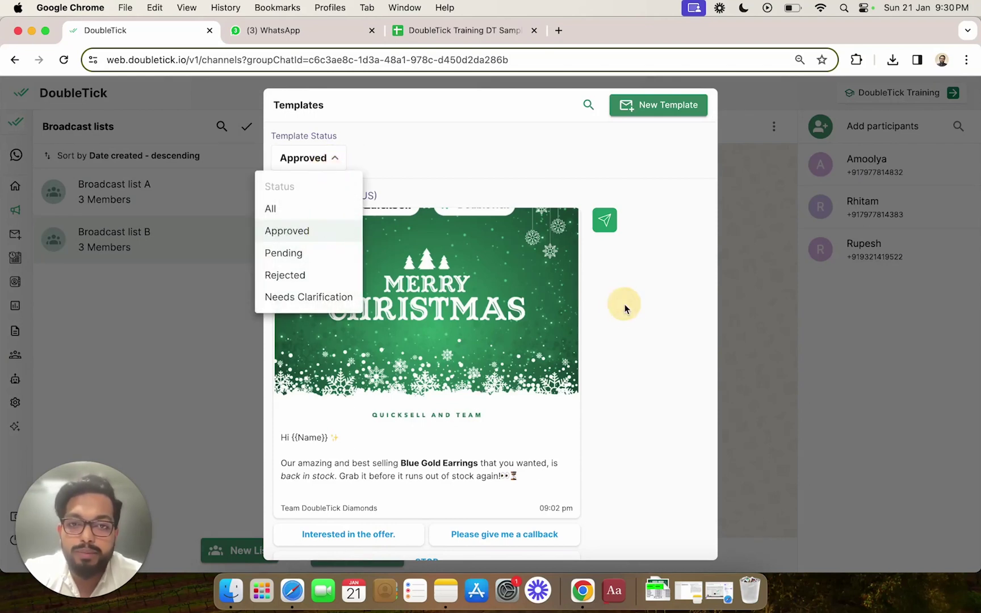
- Browse the approved templates and choose template1_v10 (en_US) for sending
scroll(625, 309, "down", 3)
scroll(625, 308, "down", 5)
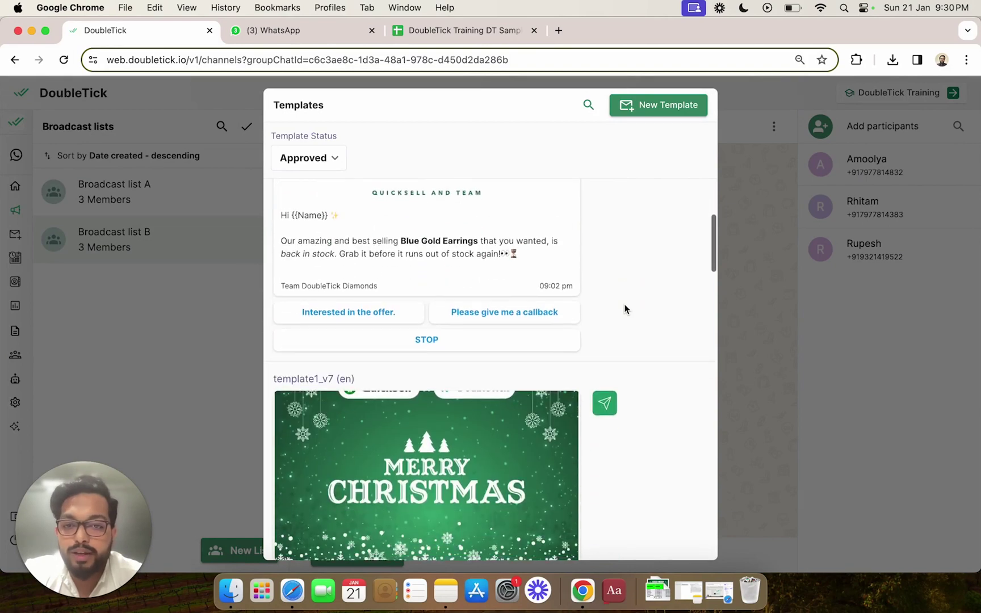
scroll(624, 308, "down", 6)
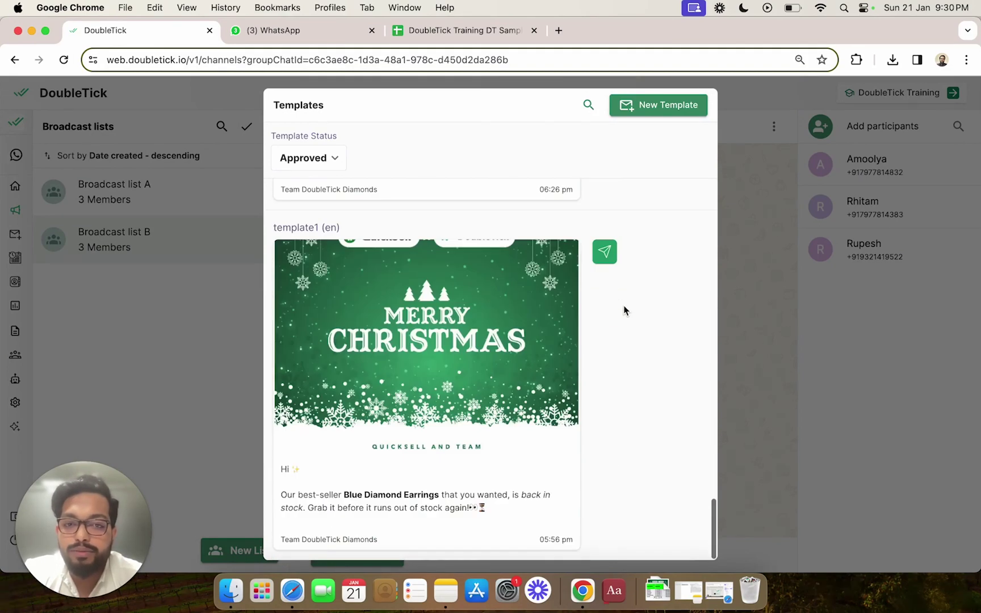
scroll(606, 259, "down", 8)
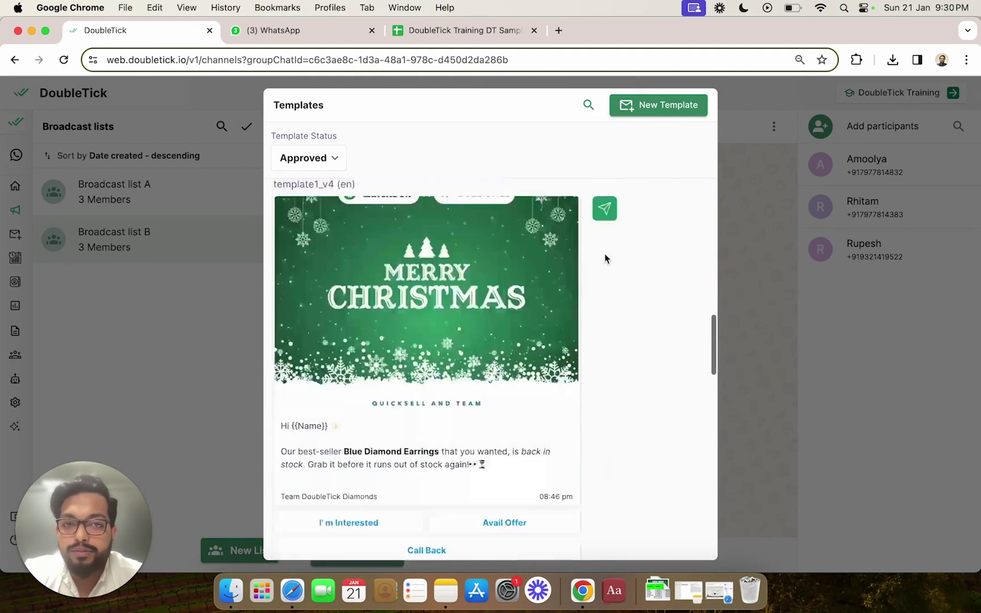
scroll(606, 258, "up", 1)
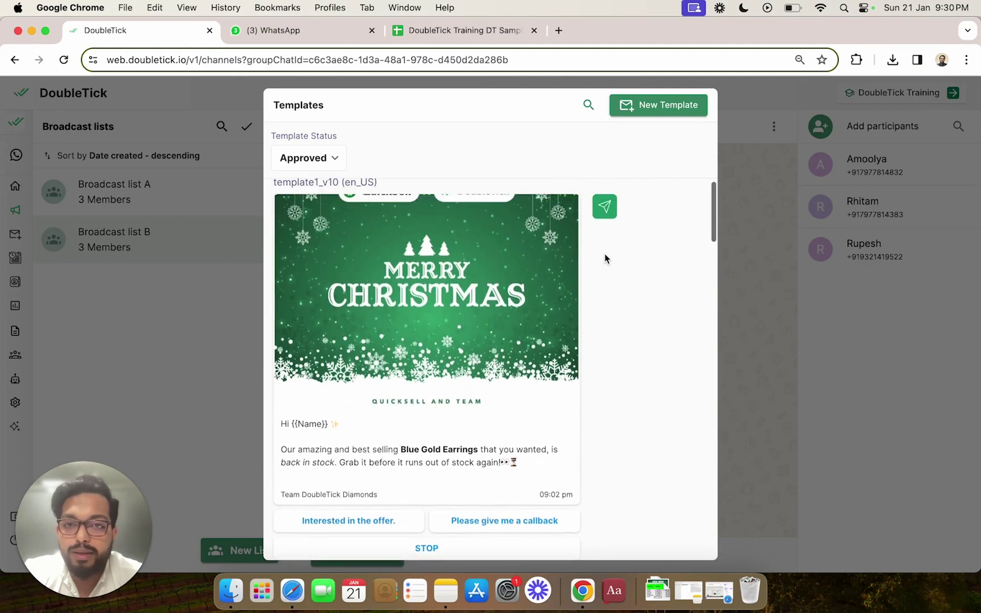
left_click(605, 213)
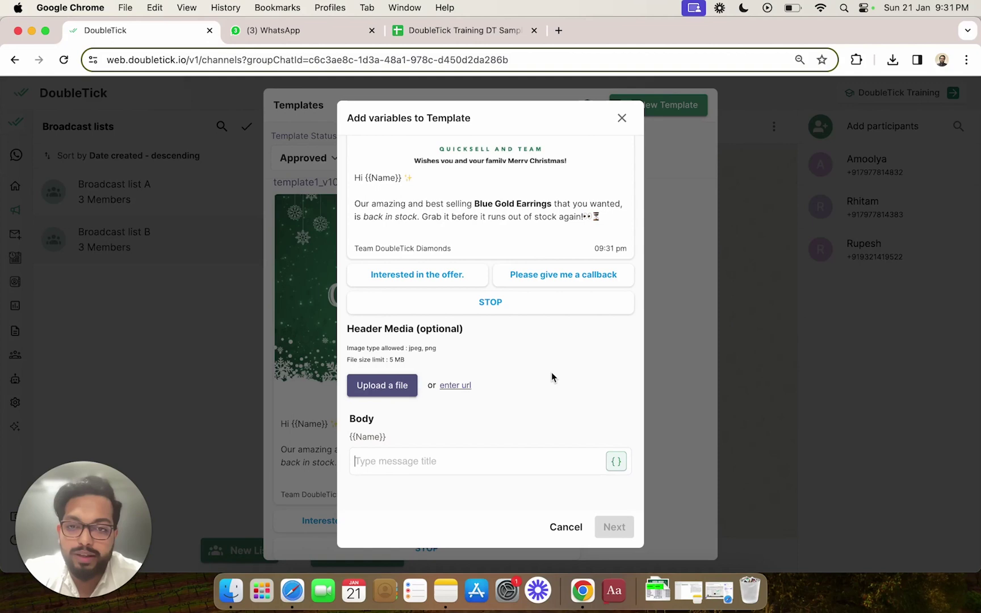
- Fill the template's body variable with "Mr / Mrs" followed by the dynamic Name customer field
scroll(498, 343, "up", 5)
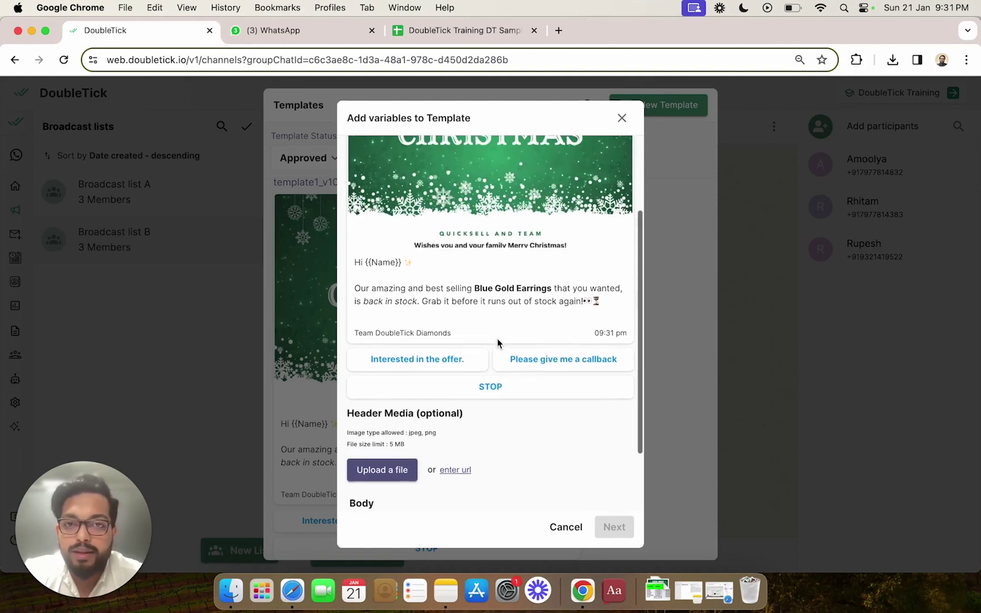
scroll(498, 343, "down", 3)
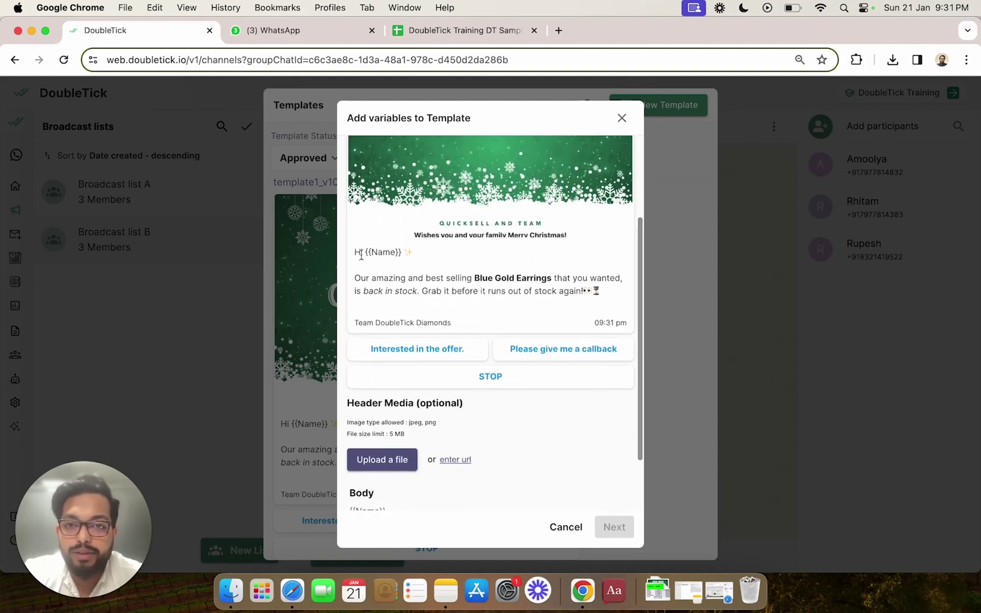
scroll(562, 312, "down", 3)
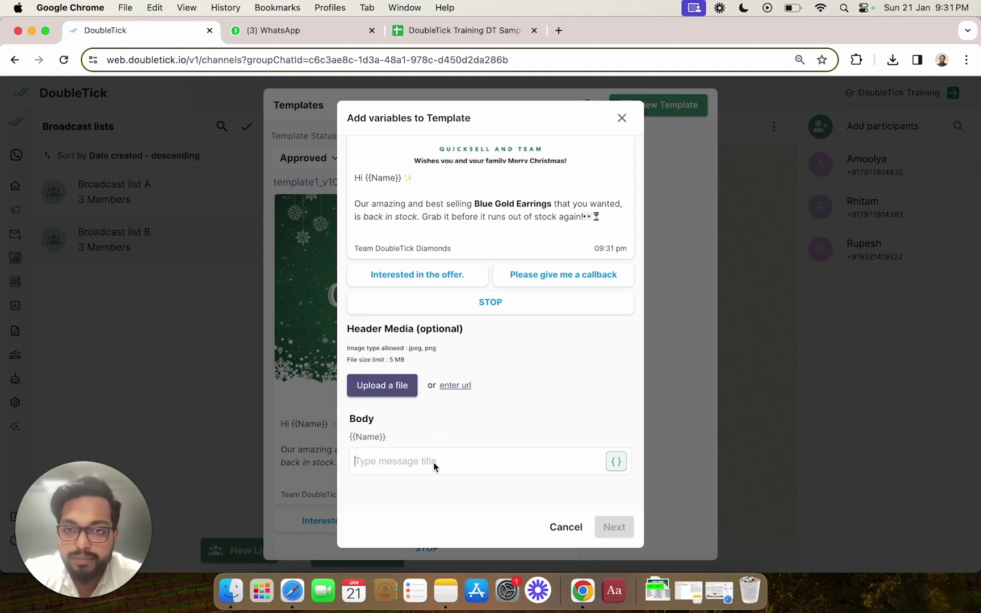
left_click(389, 467)
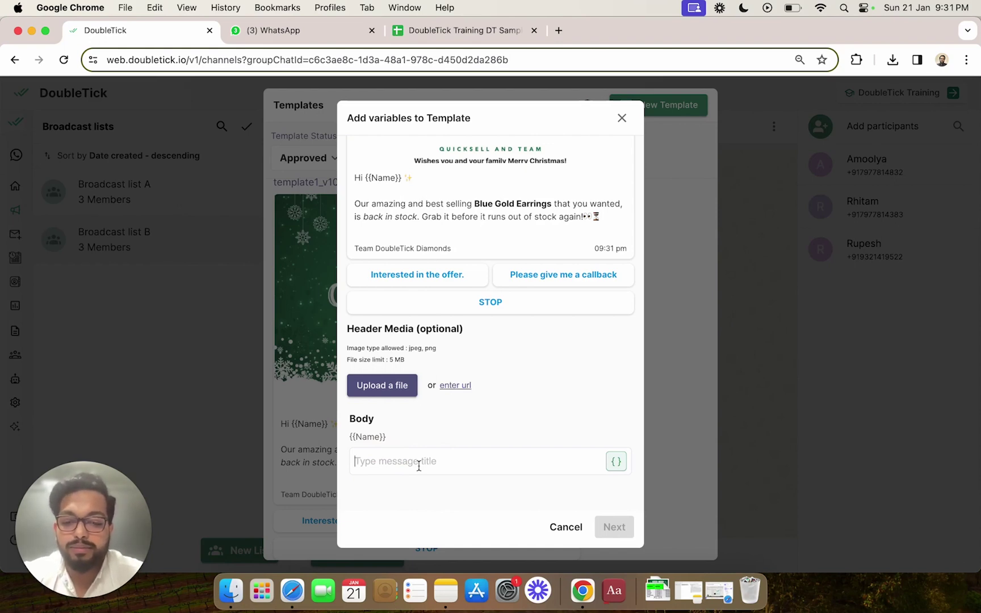
type("Mr ")
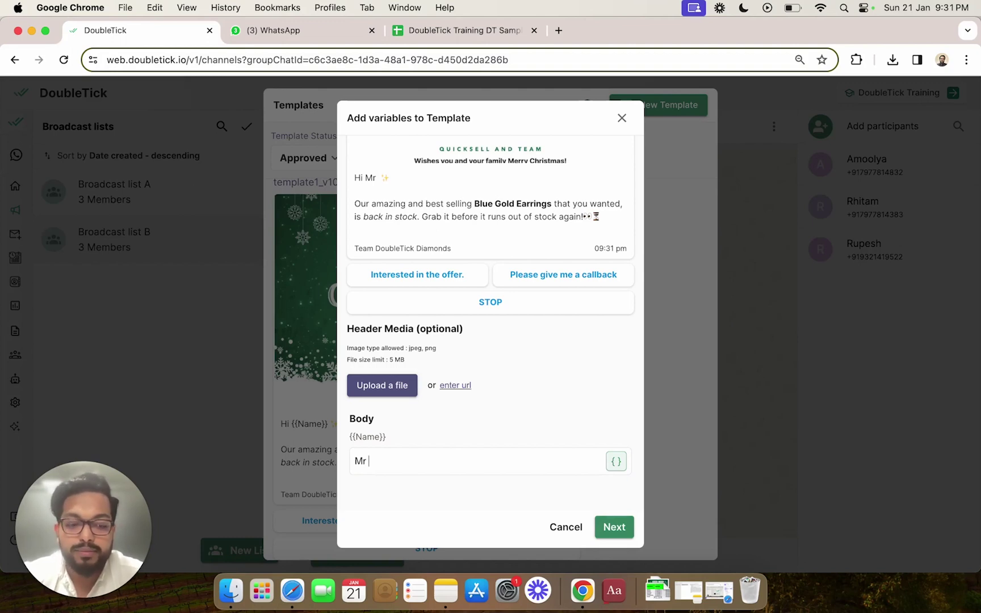
type("/ Mrs")
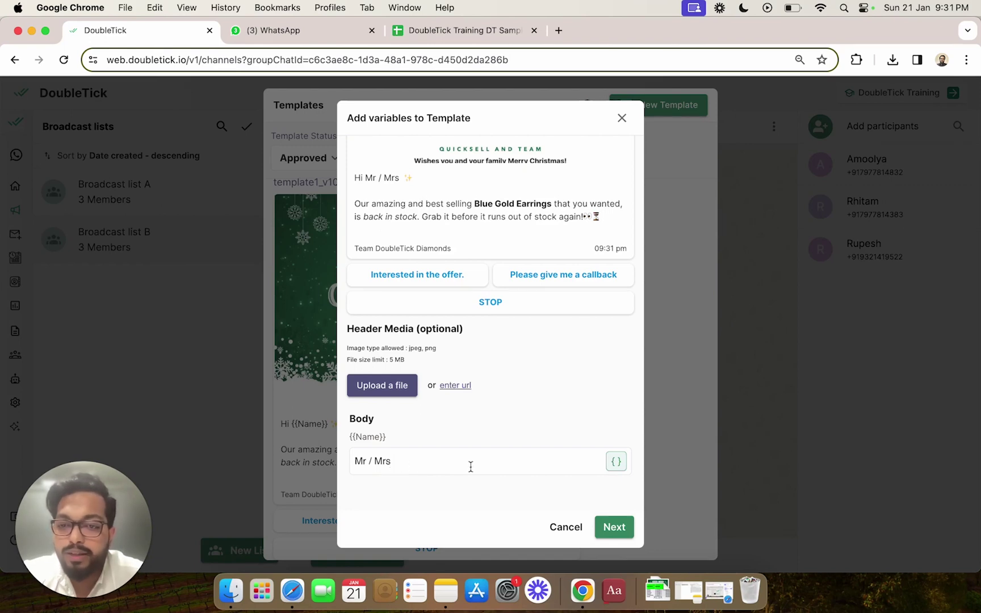
key("BackSpace")
key("BackSpace")
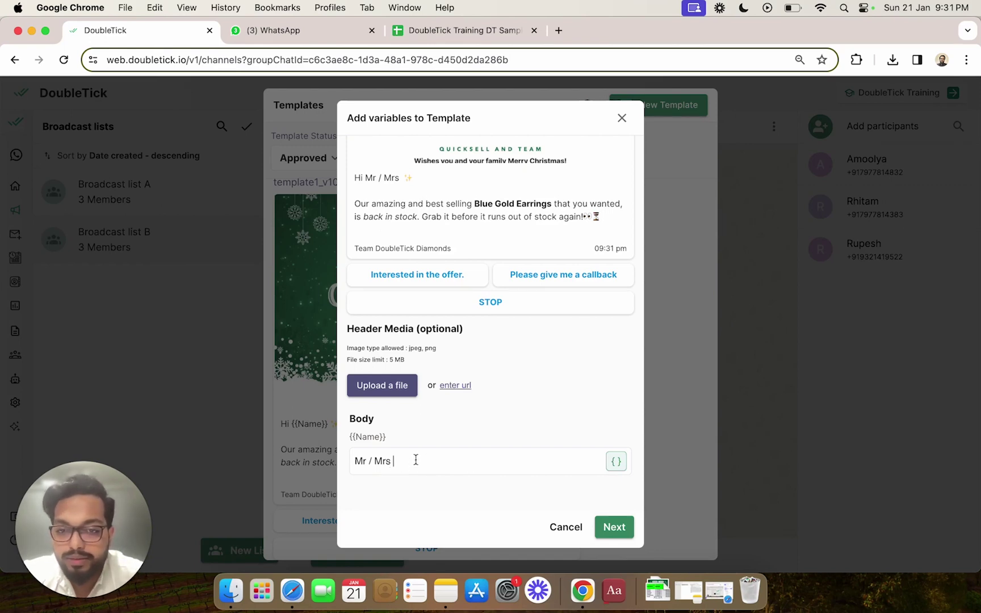
left_click(616, 462)
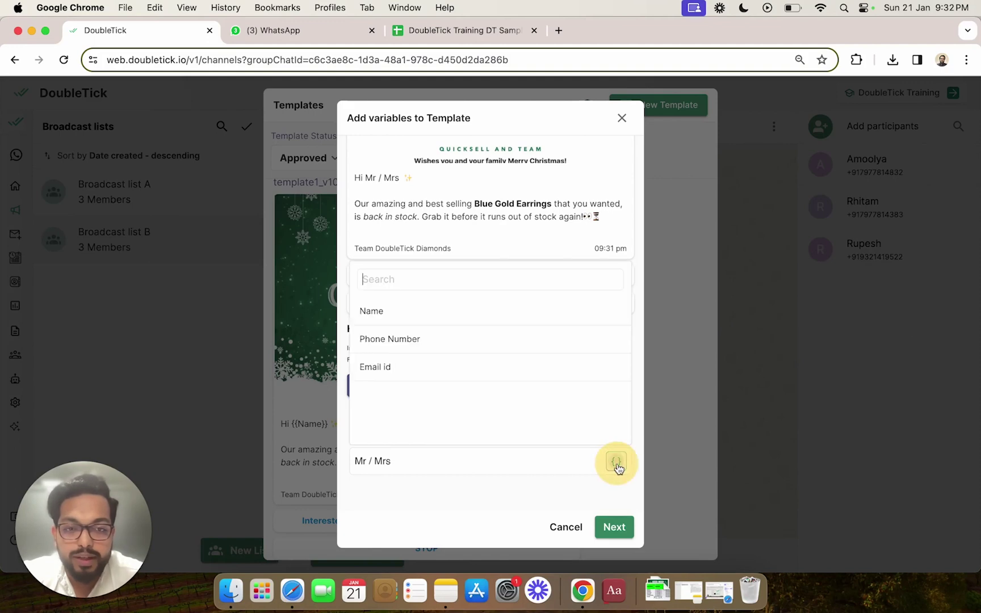
left_click(375, 311)
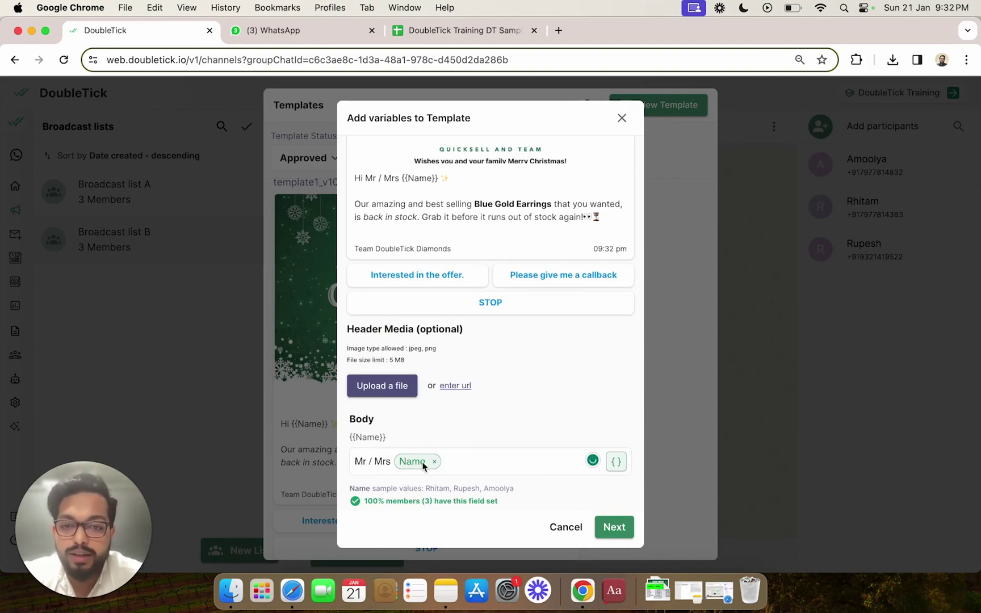
- Append "!!" and three sparkle emojis (✨✨✨) after the Name field in the body variable
scroll(405, 492, "down", 2)
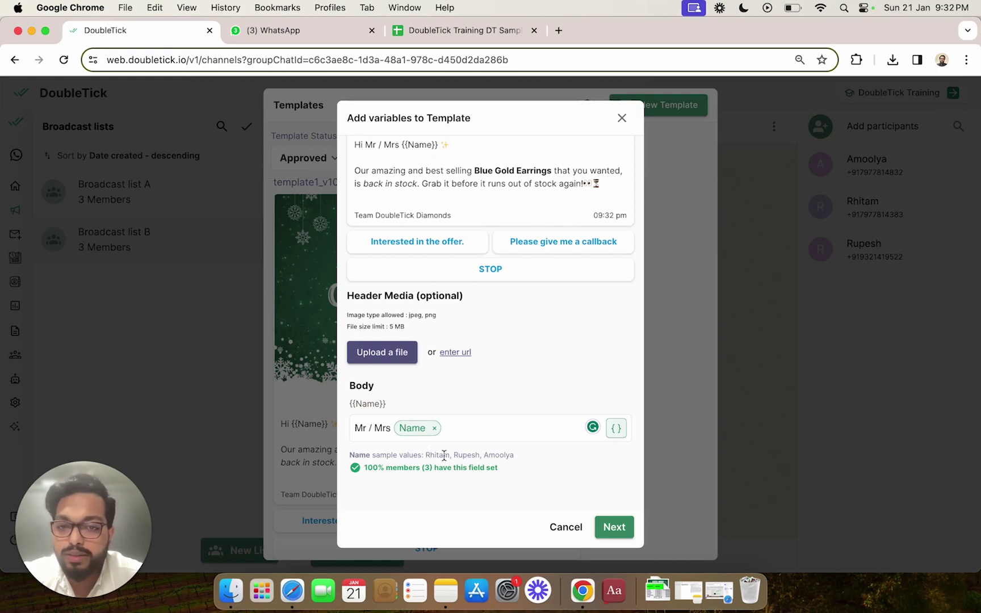
scroll(453, 356, "up", 2)
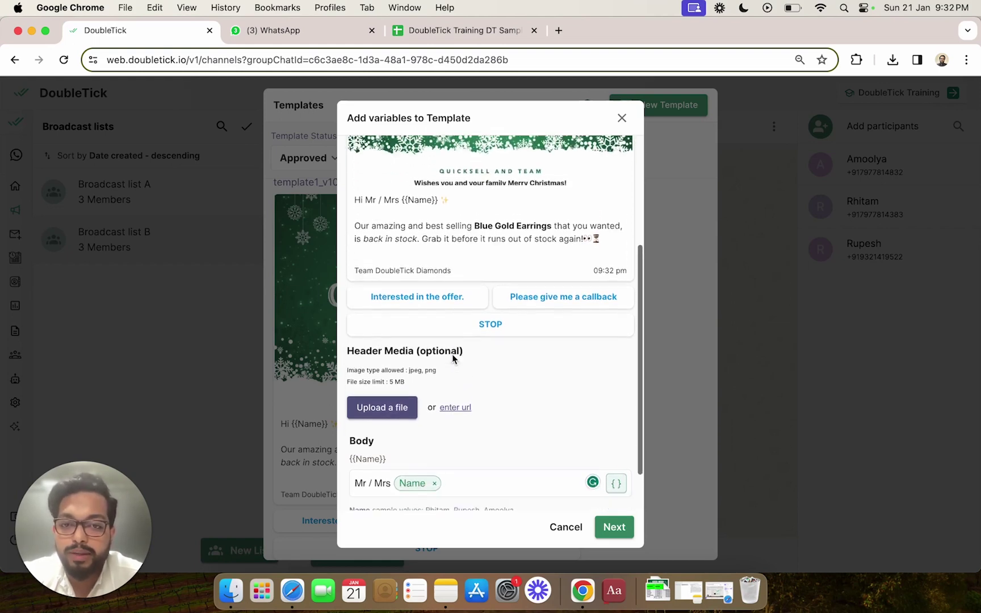
scroll(452, 358, "down", 2)
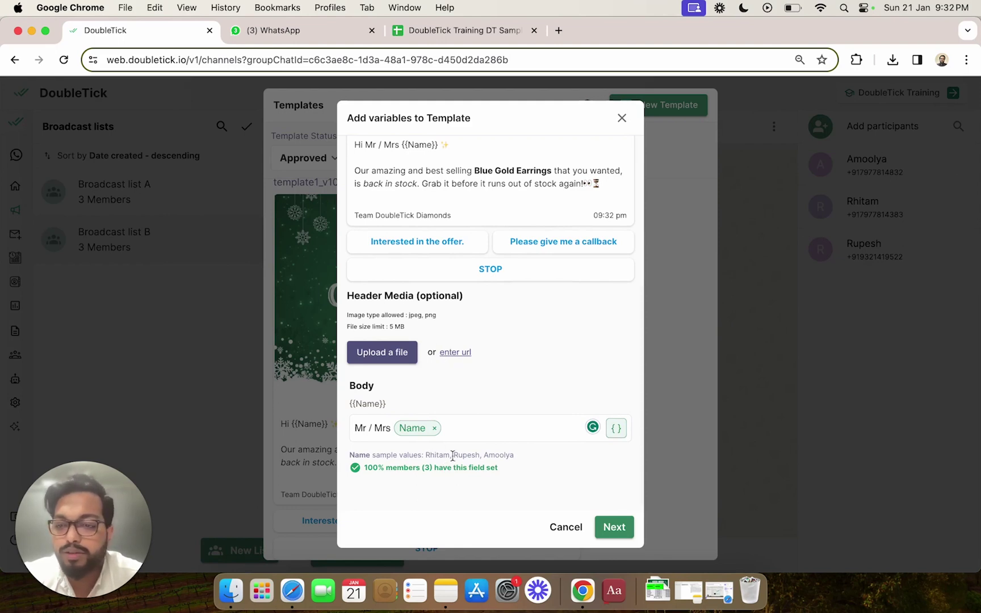
scroll(446, 214, "up", 2)
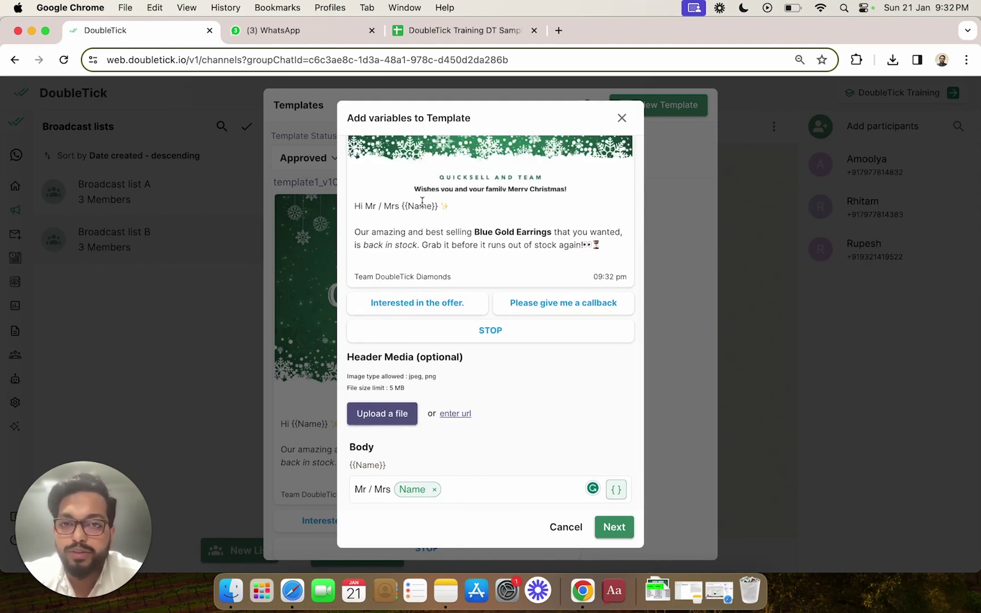
left_click(463, 490)
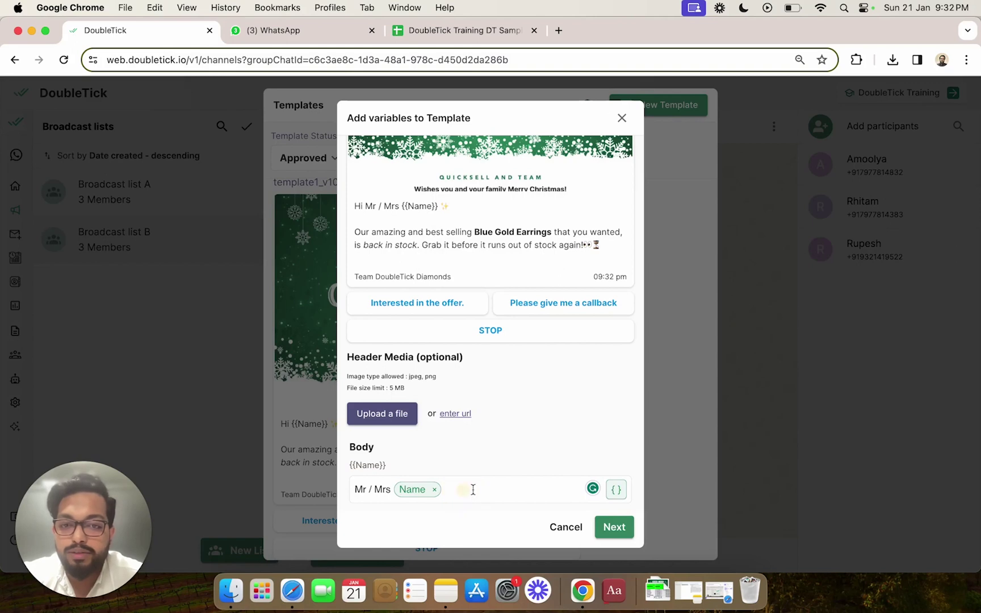
left_click(473, 489)
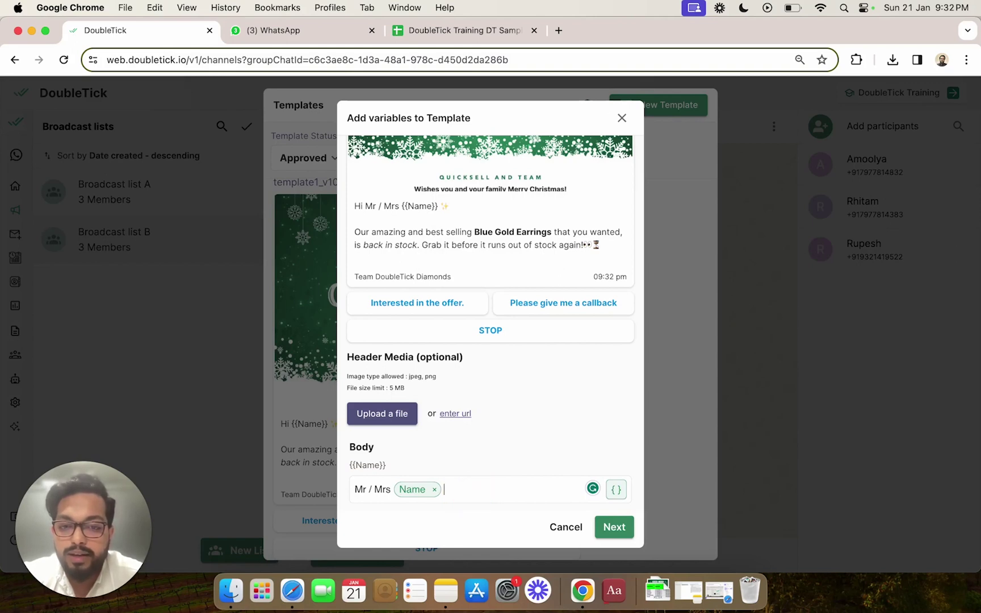
type("!!")
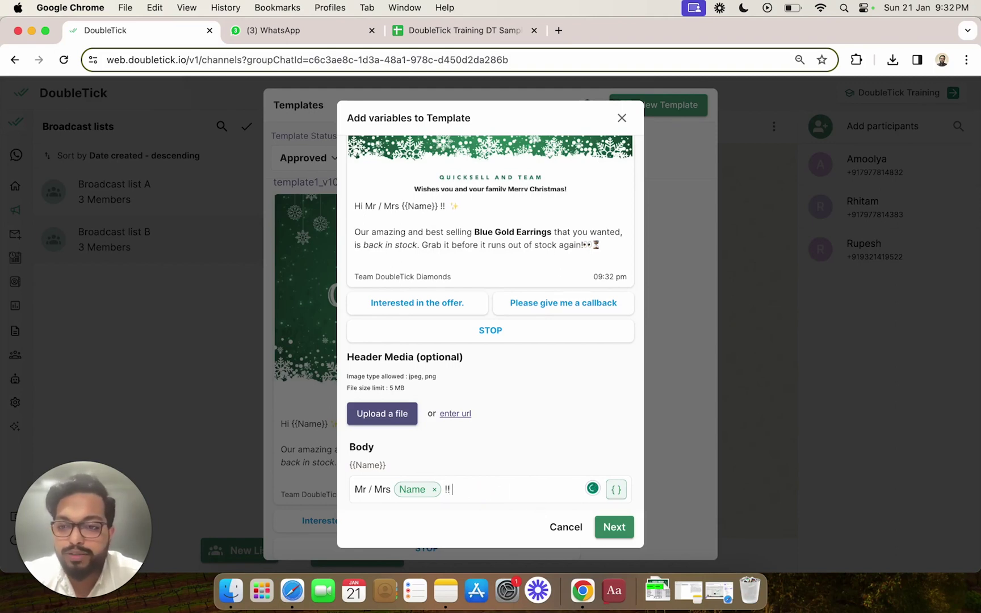
double_click(493, 495)
type("✨")
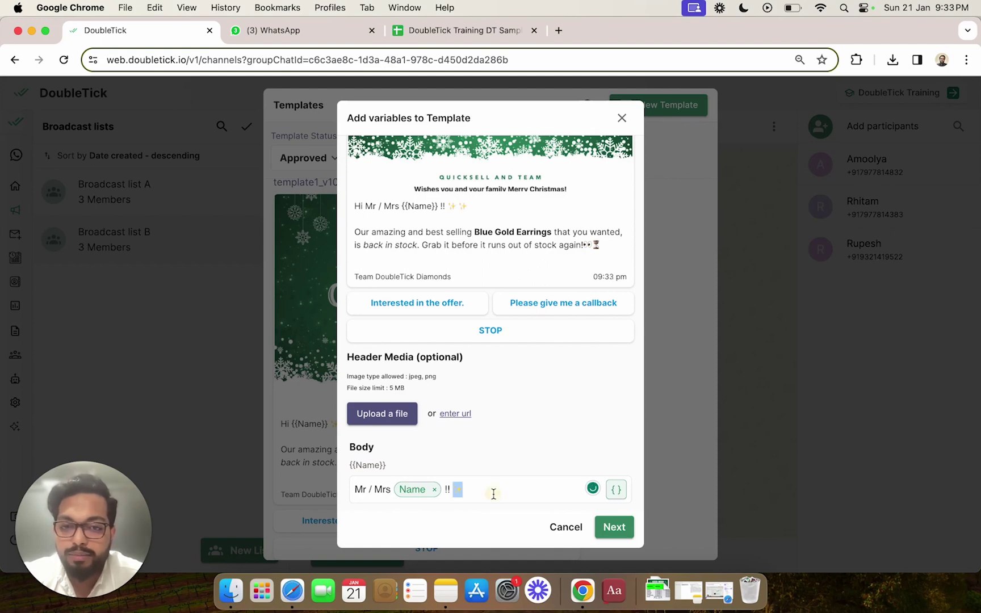
left_click(494, 494)
type("✨")
double_click(494, 494)
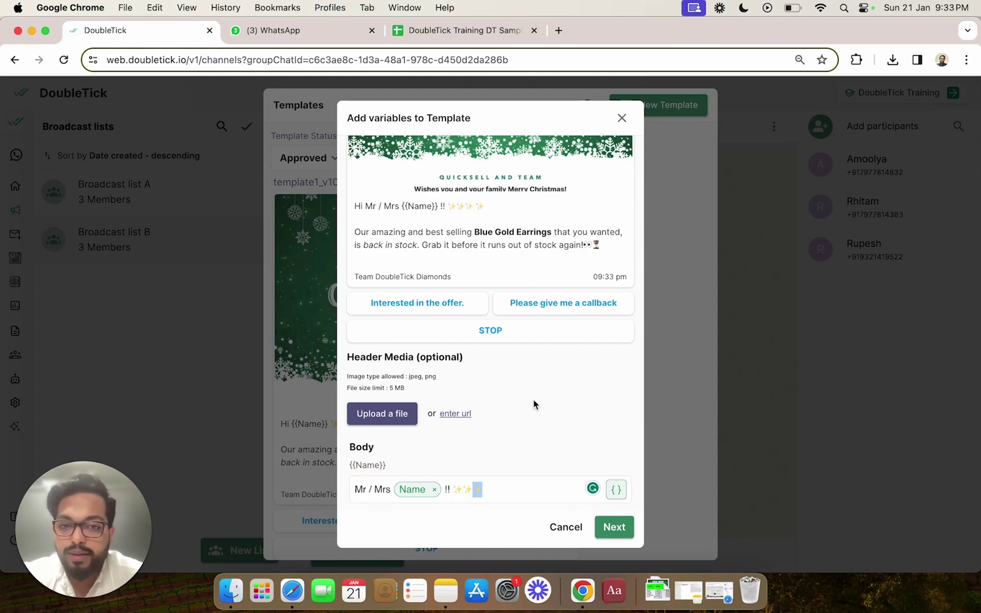
type("✨")
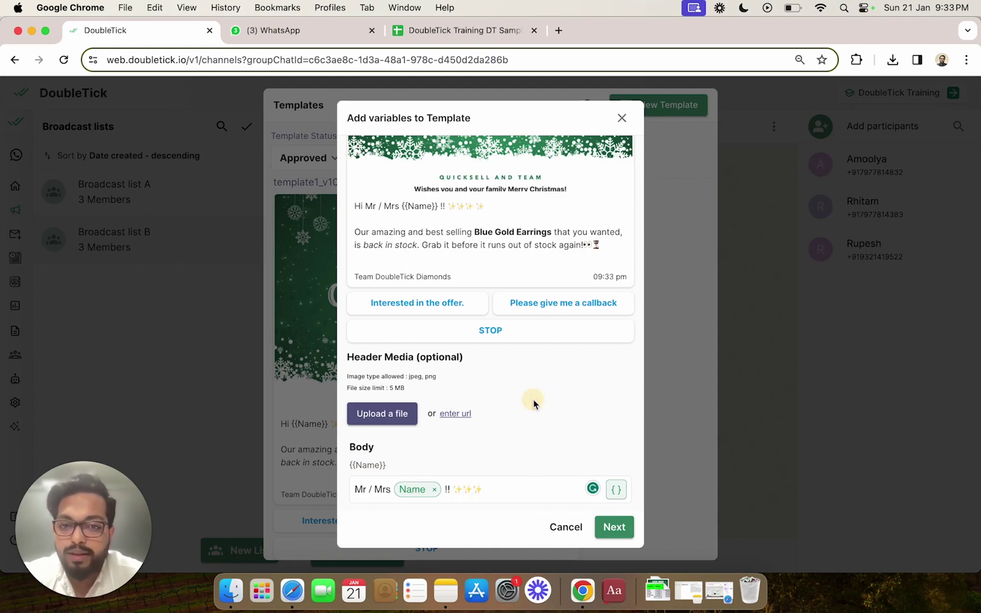
- Proceed with the filled-in template, choose to send the broadcast later, and set its date to January 21, 2024
left_click(613, 533)
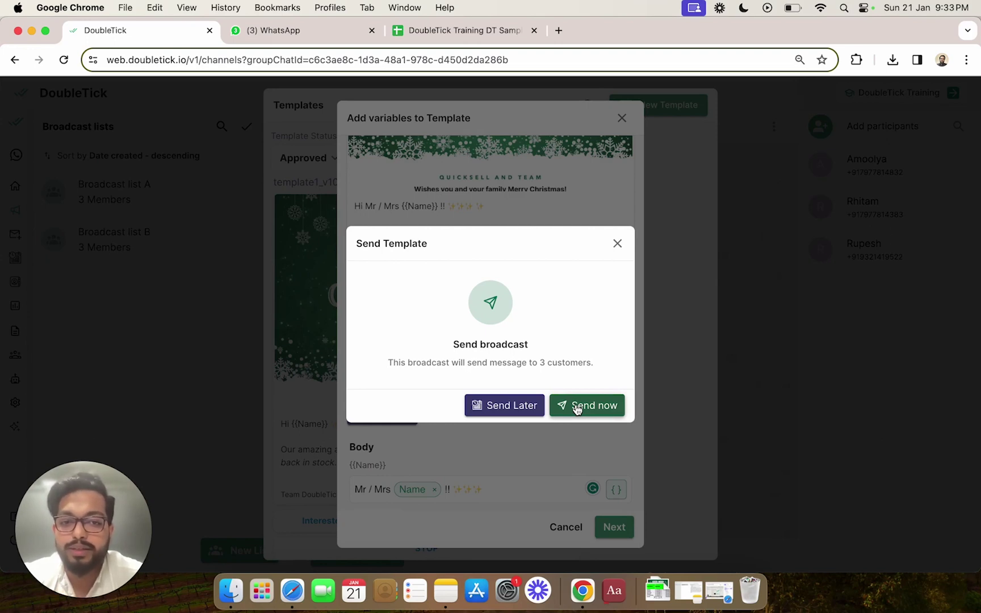
left_click(532, 406)
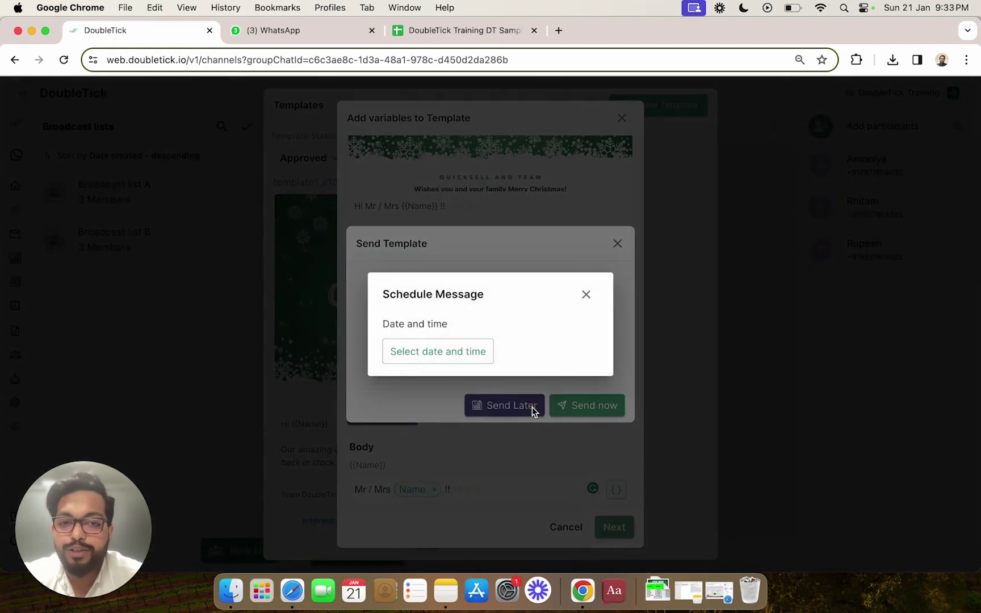
left_click(462, 357)
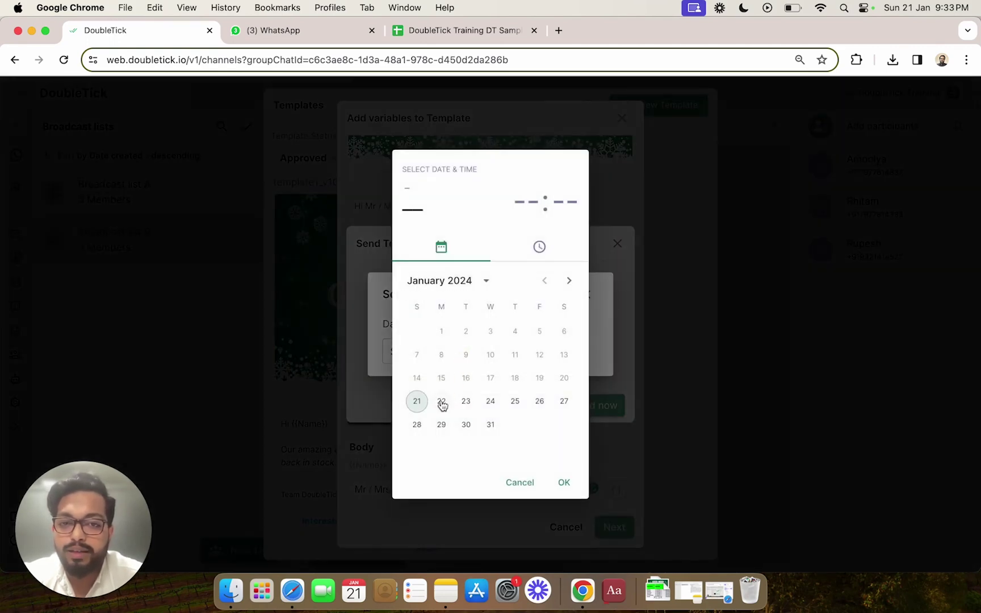
left_click(417, 401)
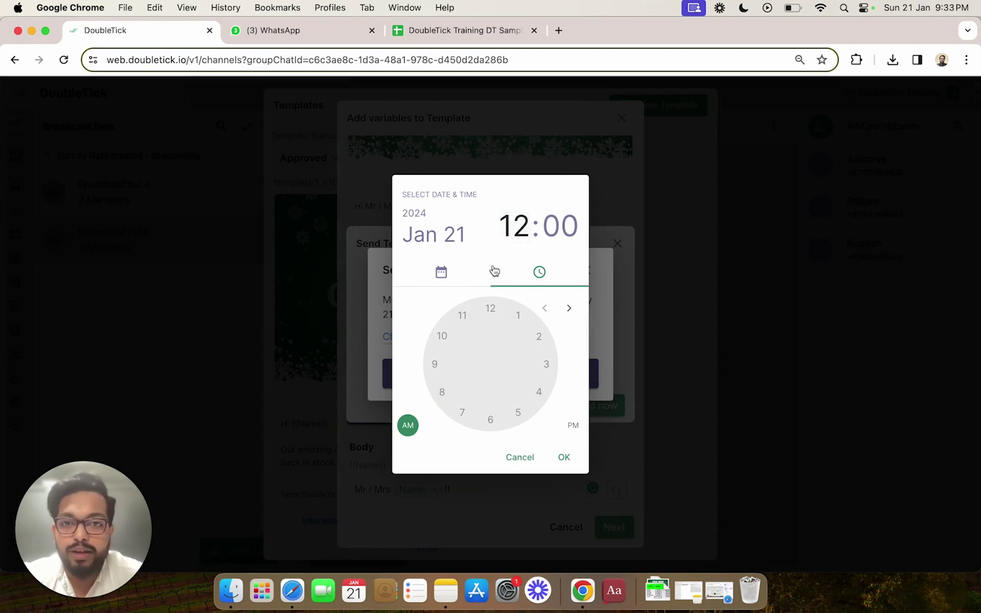
- Set the send time to 9:35 PM and schedule the message
left_click(573, 427)
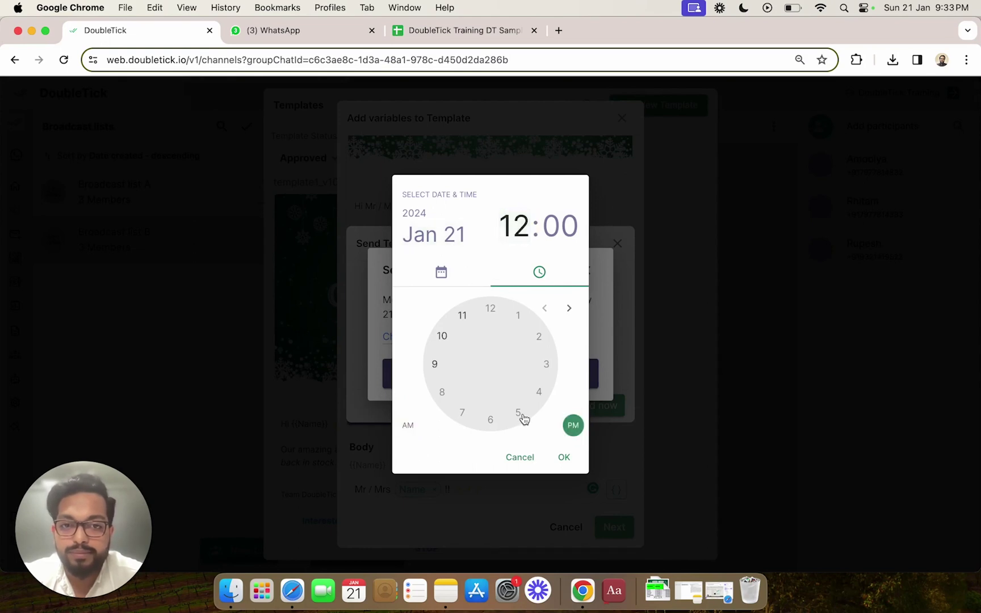
left_click(437, 367)
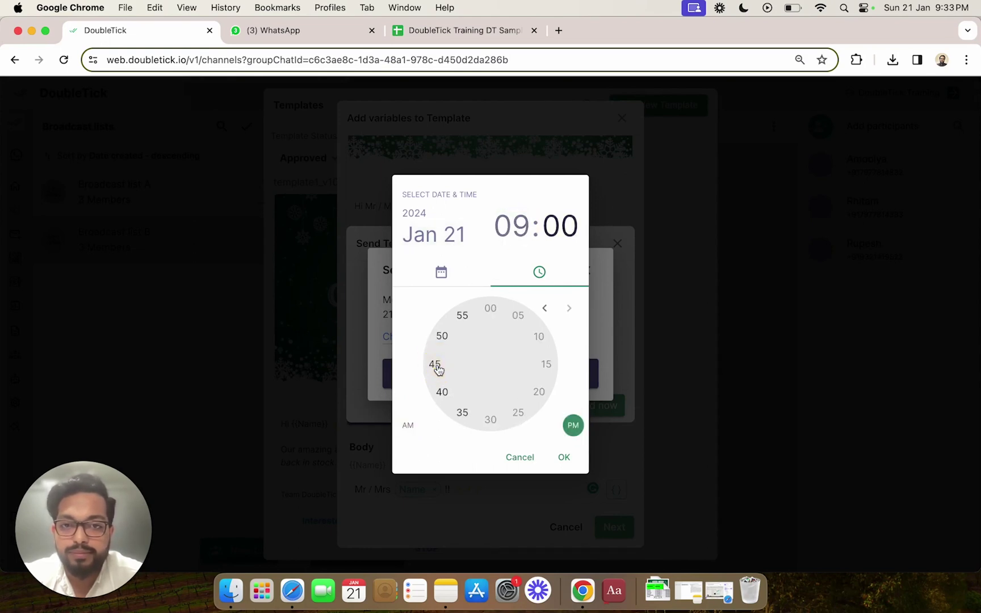
left_click(463, 412)
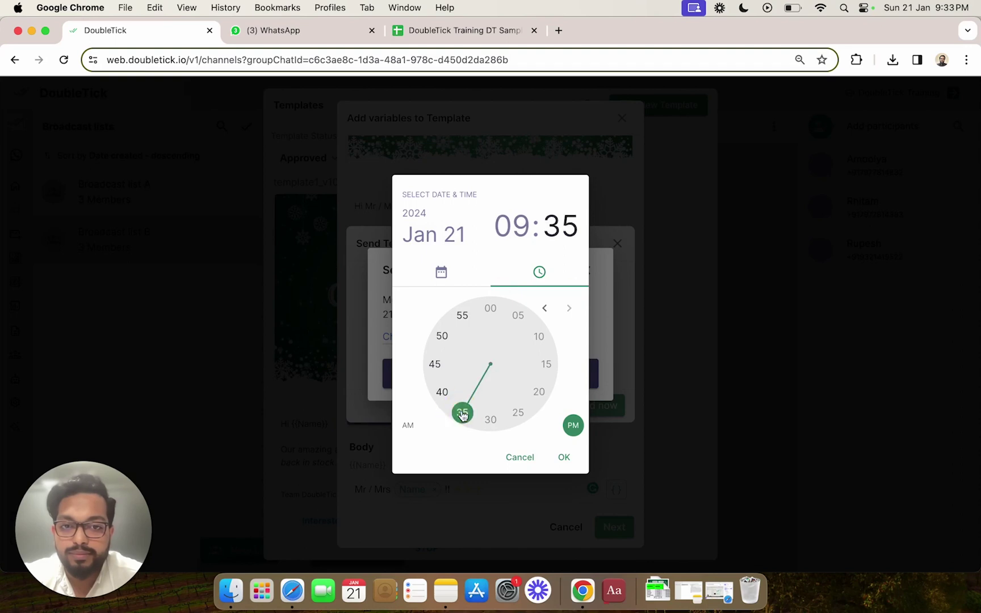
left_click(563, 458)
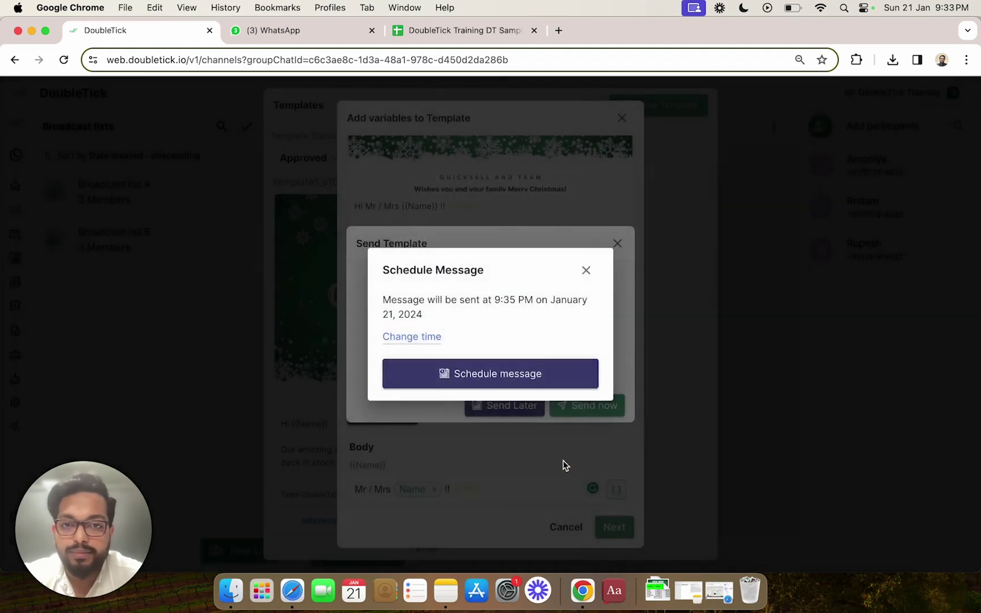
left_click(491, 375)
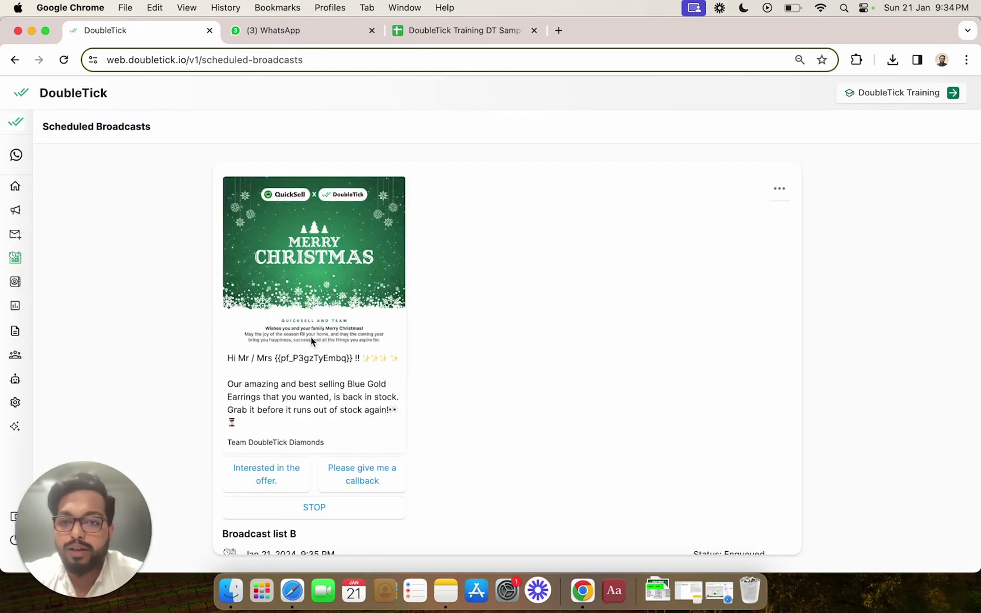
- Review the Broadcast list B entry in Scheduled Broadcasts, checking its message preview, send time and status
scroll(311, 340, "down", 1)
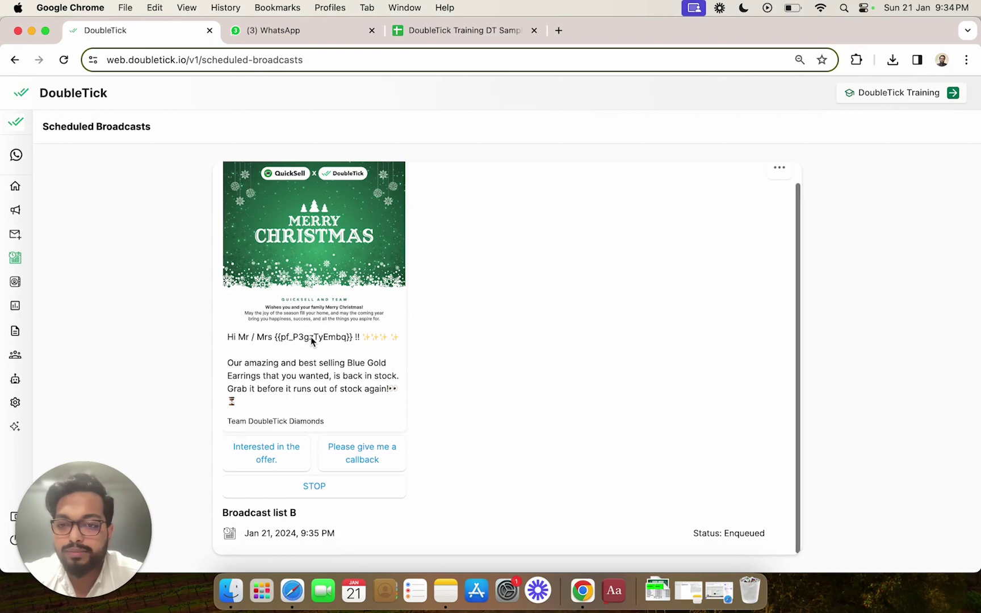
scroll(311, 341, "up", 1)
mouse_move(26, 264)
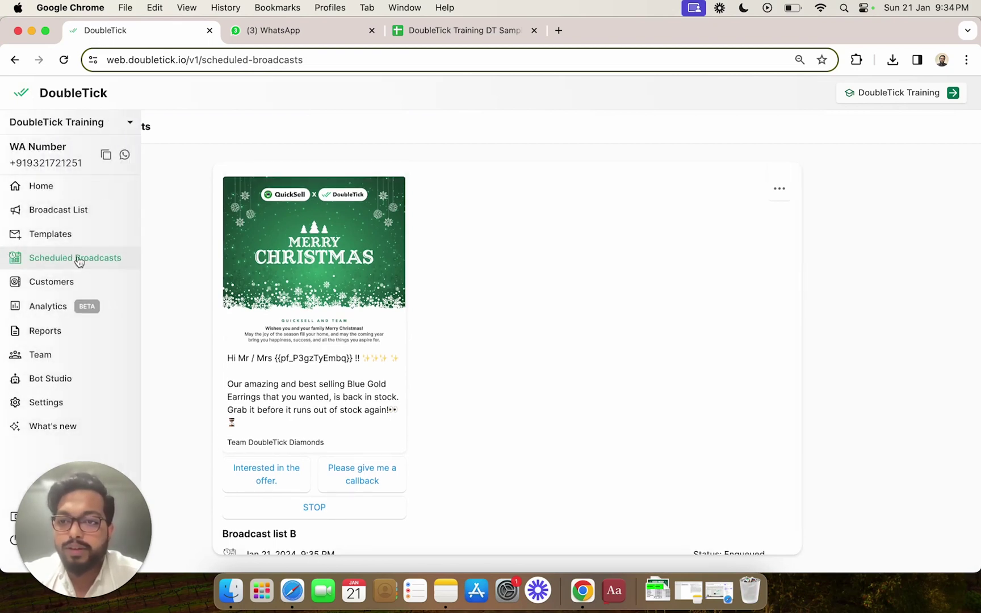
left_click(77, 259)
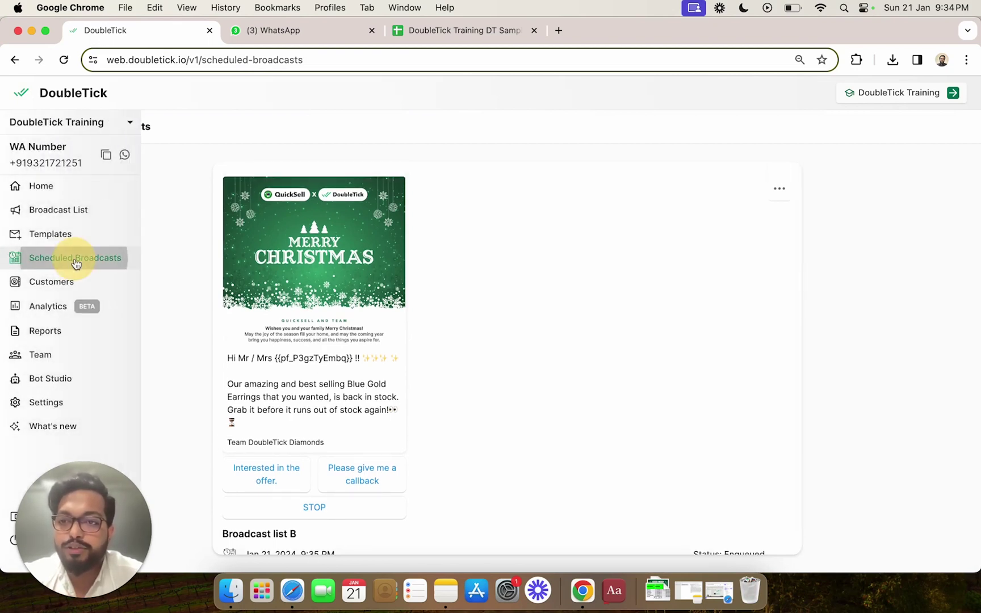
scroll(350, 427, "down", 1)
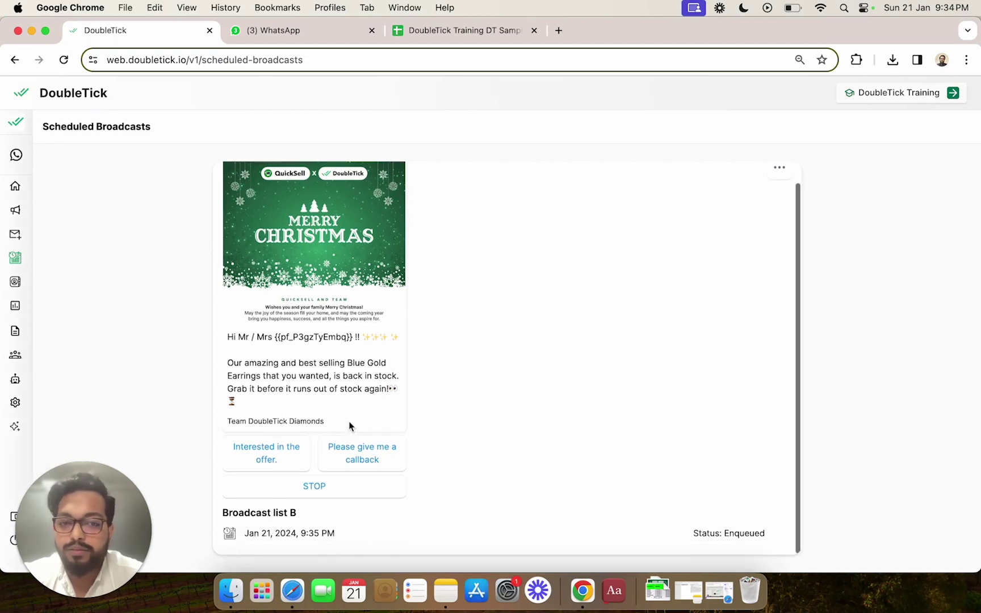
scroll(480, 279, "up", 1)
scroll(481, 279, "down", 1)
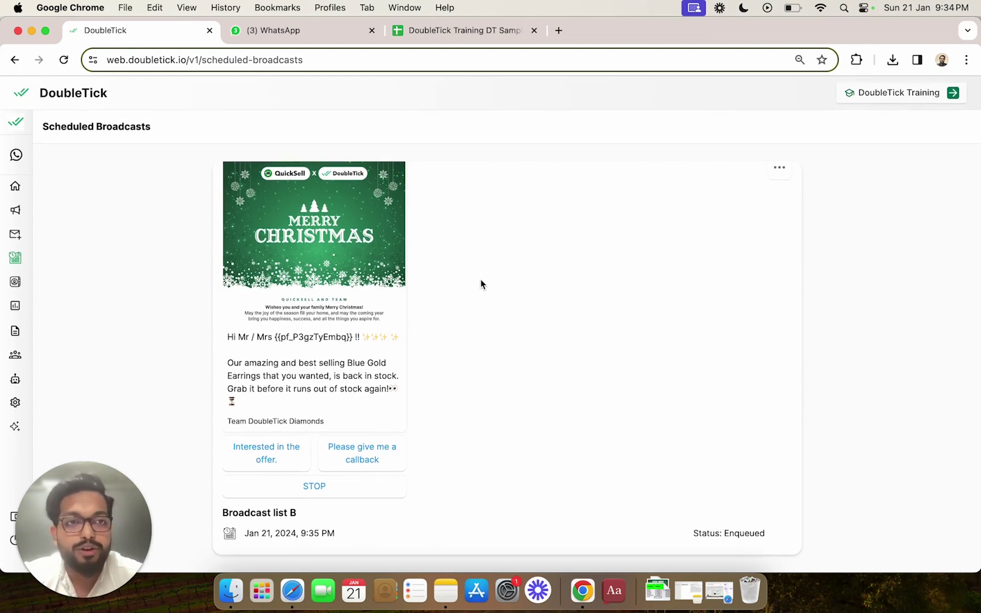
scroll(481, 284, "up", 1)
scroll(481, 285, "down", 1)
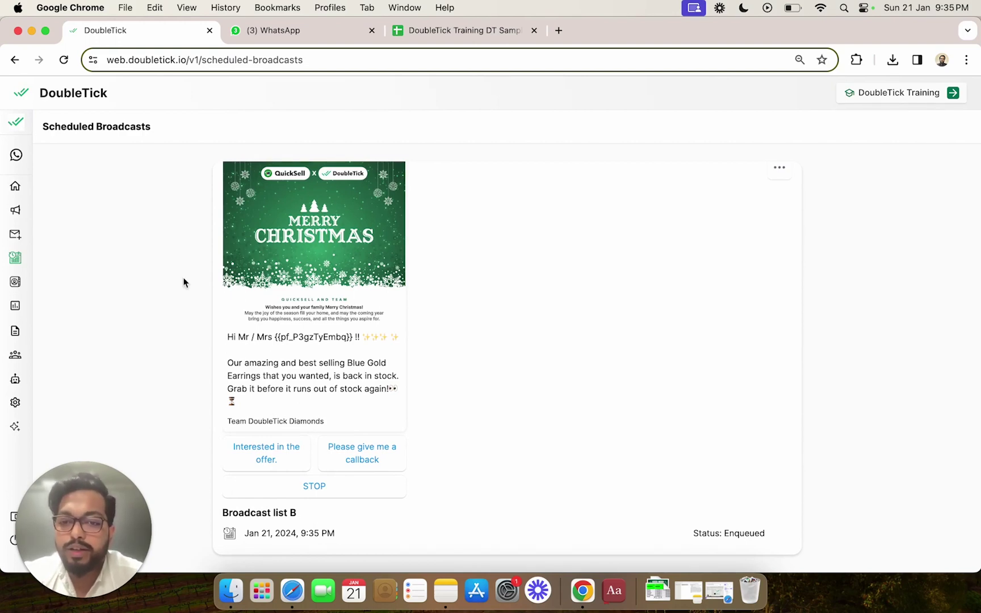
- Open the Broadcast list B conversation from Home to check the sent template's delivery and response statistics
mouse_move(76, 208)
left_click(90, 188)
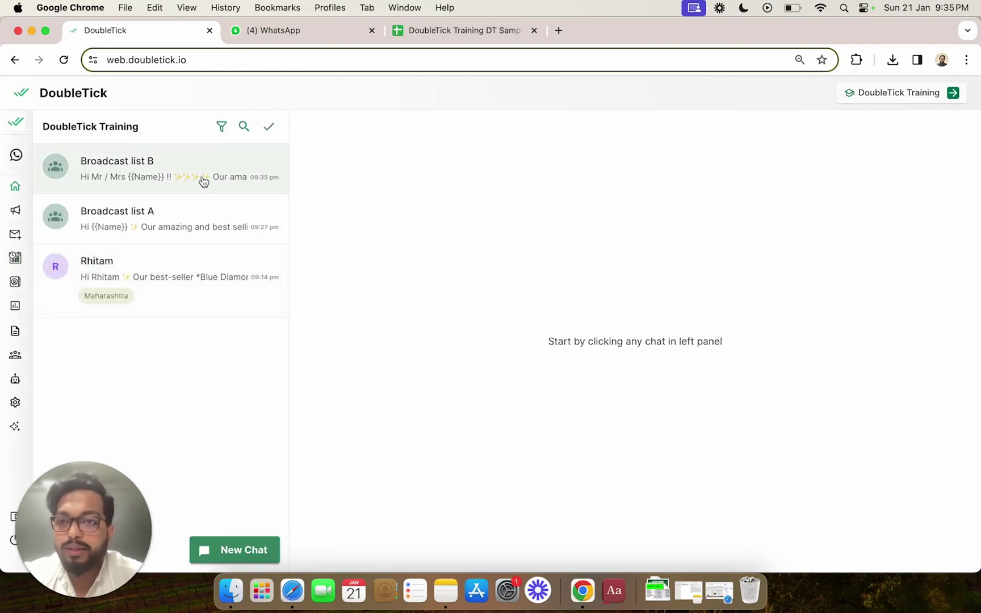
left_click(203, 182)
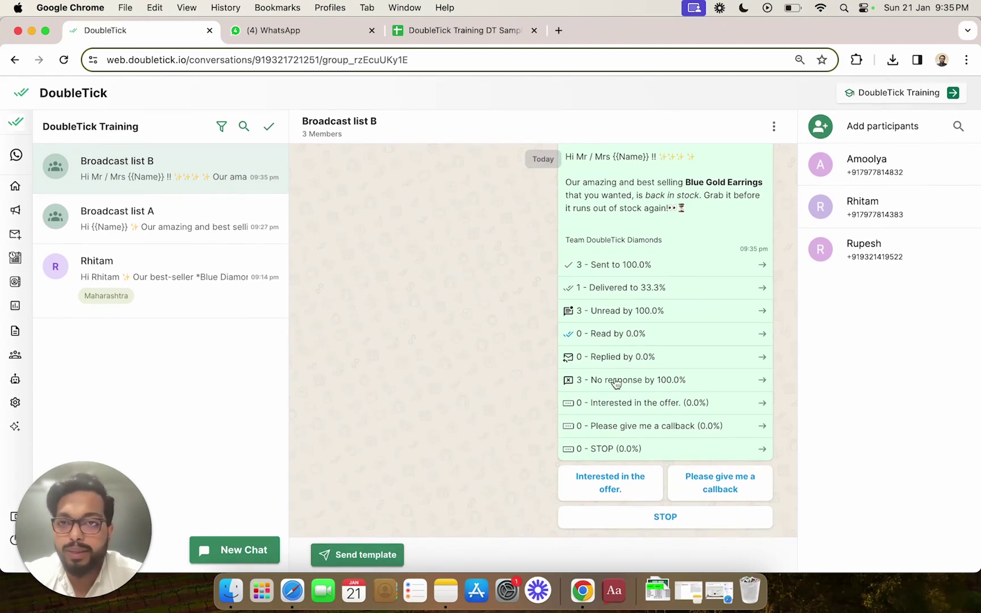
- Switch to WhatsApp Web and examine the received message's "Mr / Mrs" greeting and the filled-in customer name
left_click(302, 36)
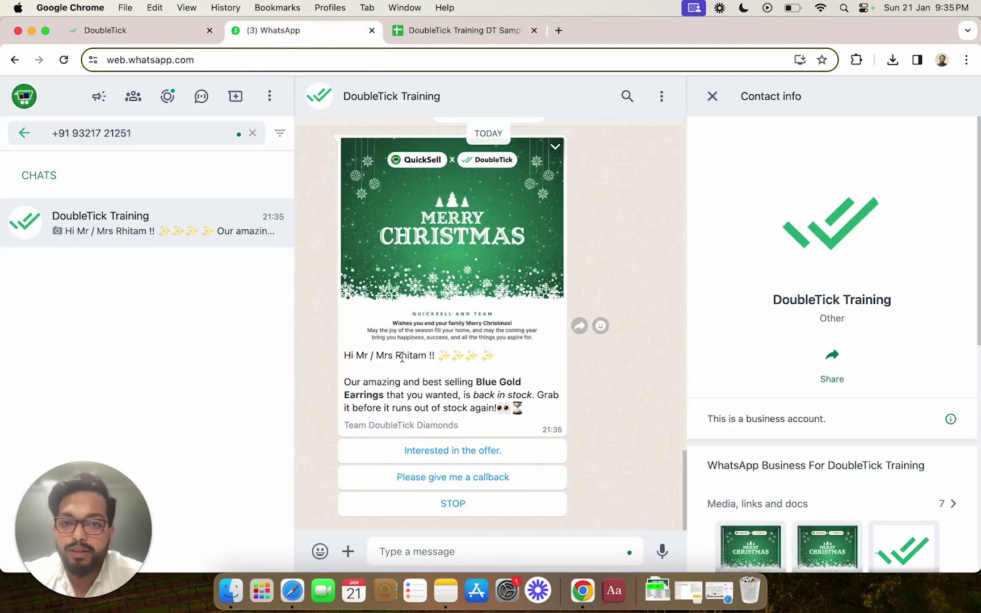
left_click(358, 356)
left_click_drag(359, 355, 392, 356)
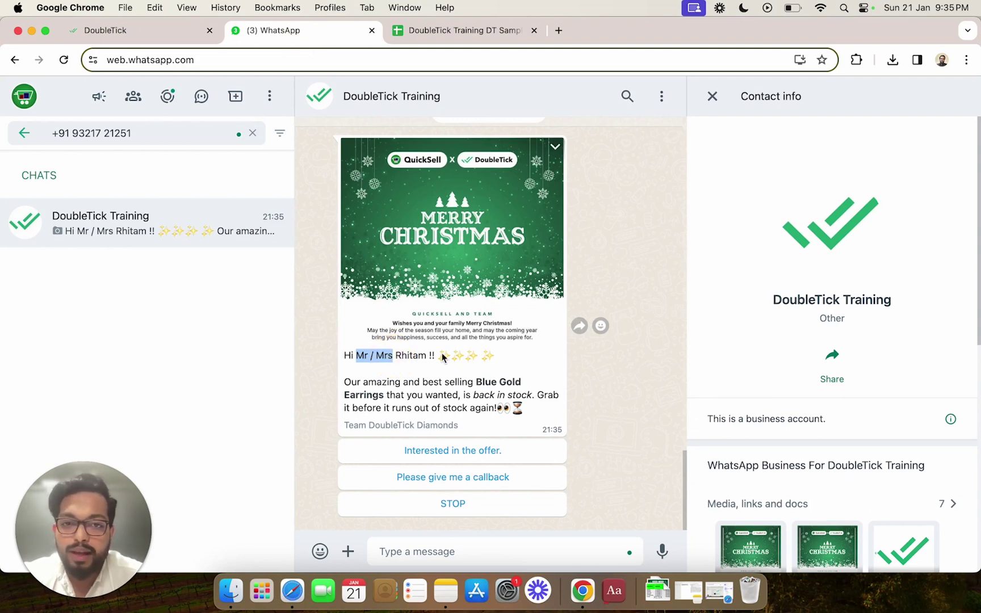
left_click_drag(396, 356, 418, 357)
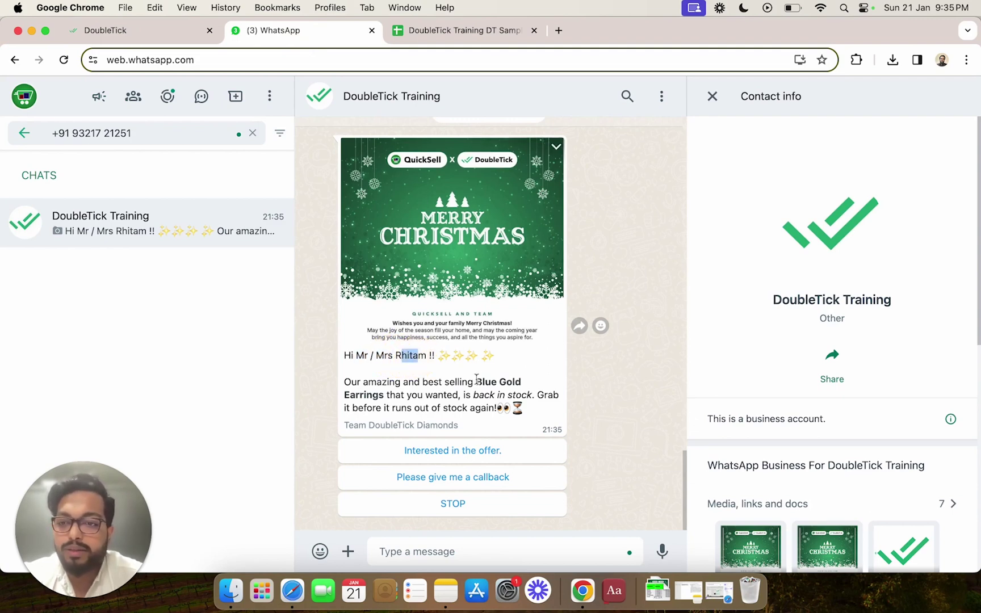